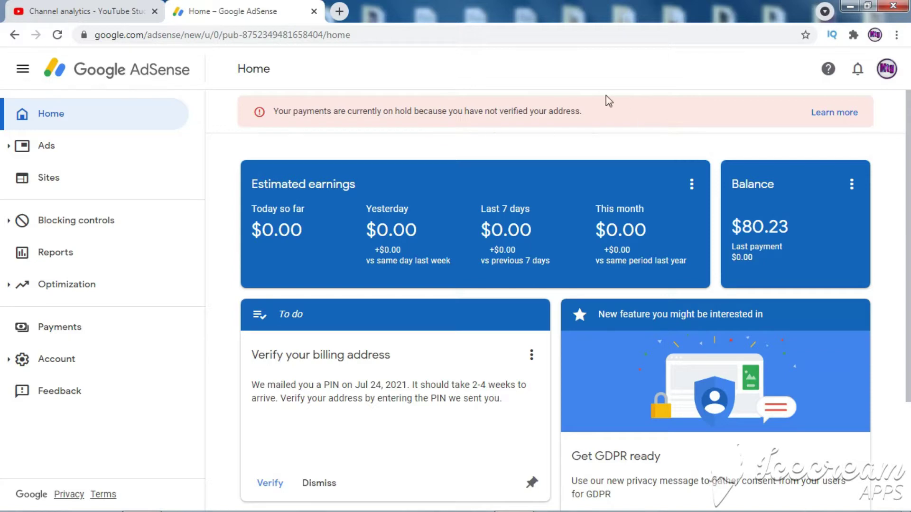
Start the address verification on the billing address card to show its PIN entry form.
{"action": "scroll", "coordinate": [406, 455], "scroll_direction": "down", "scroll_amount": 3}
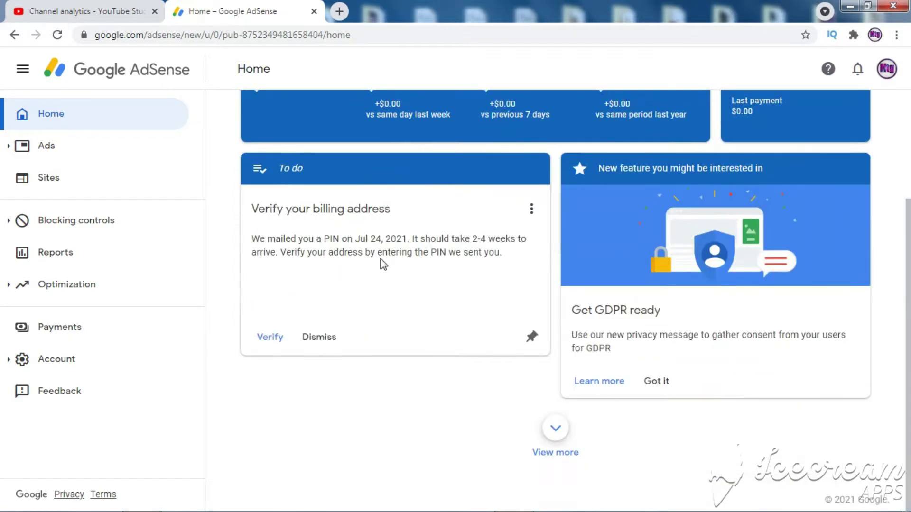
{"action": "left_click", "coordinate": [274, 340]}
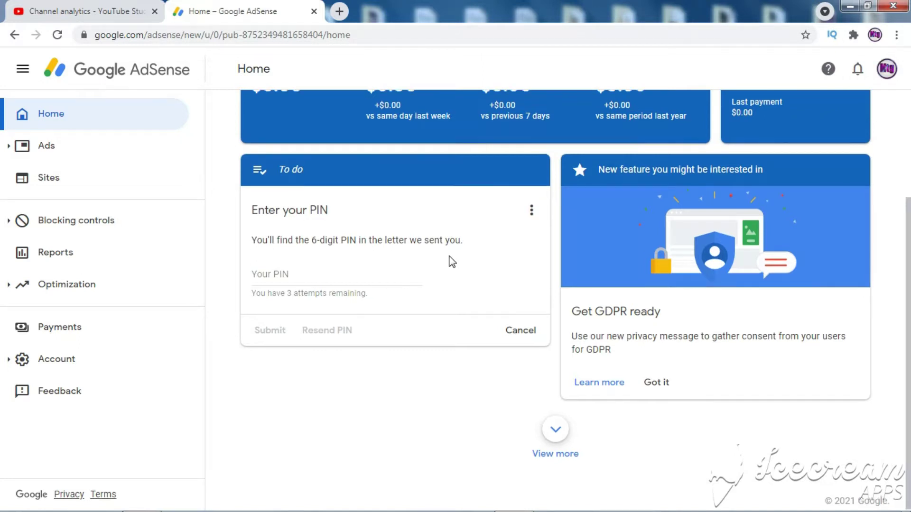
{"action": "scroll", "coordinate": [451, 262], "scroll_direction": "up", "scroll_amount": 3}
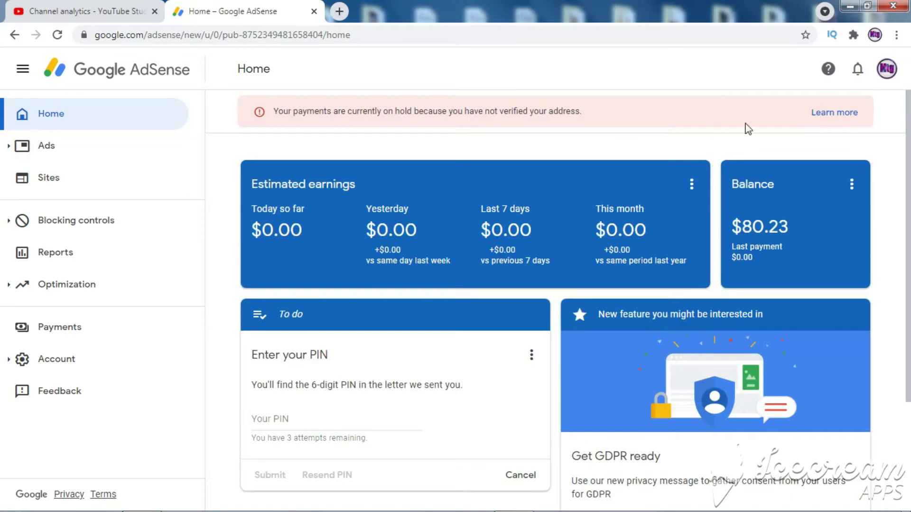
Open the help article about the payment hold and go to its PIN troubleshooter for undelivered PINs.
{"action": "left_click", "coordinate": [828, 116]}
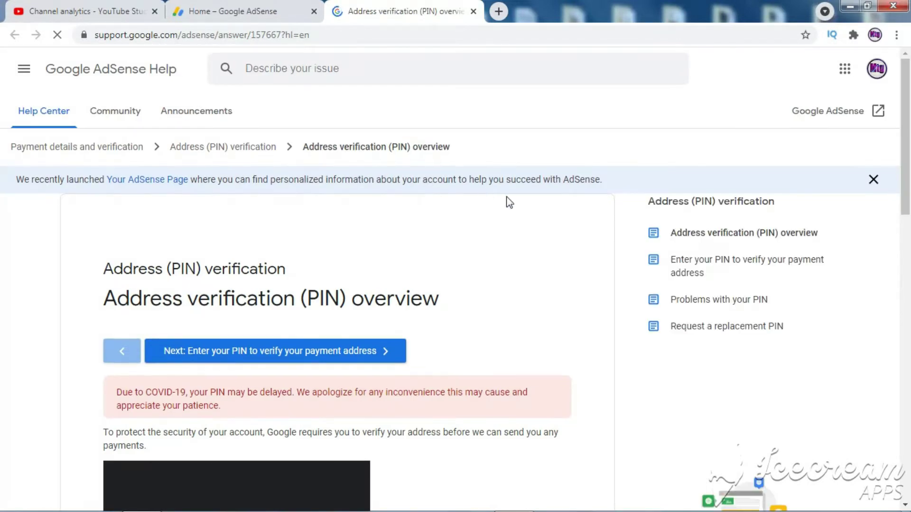
{"action": "scroll", "coordinate": [545, 254], "scroll_direction": "down", "scroll_amount": 4}
{"action": "scroll", "coordinate": [548, 254], "scroll_direction": "down", "scroll_amount": 9}
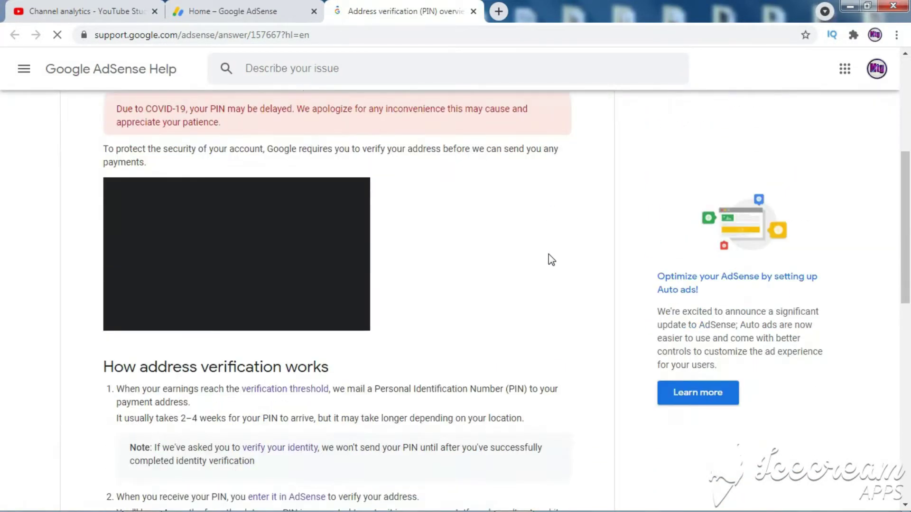
{"action": "scroll", "coordinate": [552, 257], "scroll_direction": "down", "scroll_amount": 5}
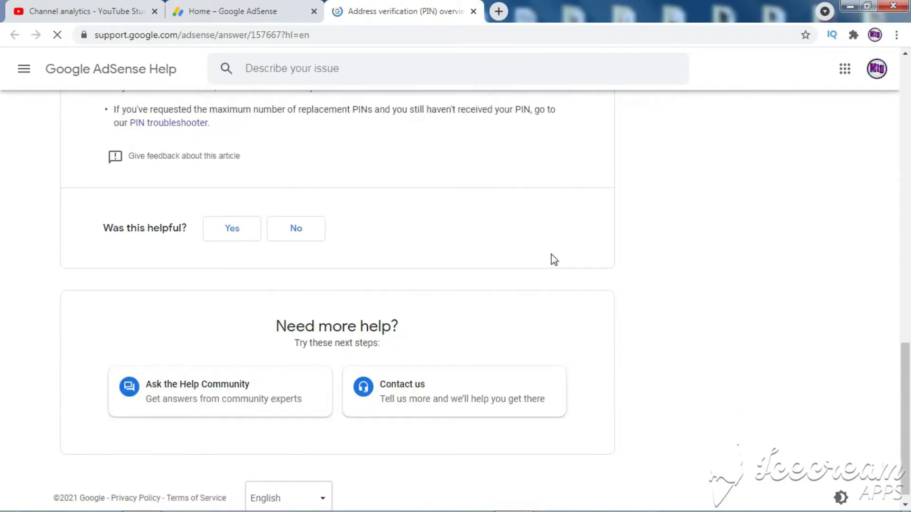
{"action": "scroll", "coordinate": [553, 259], "scroll_direction": "up", "scroll_amount": 3}
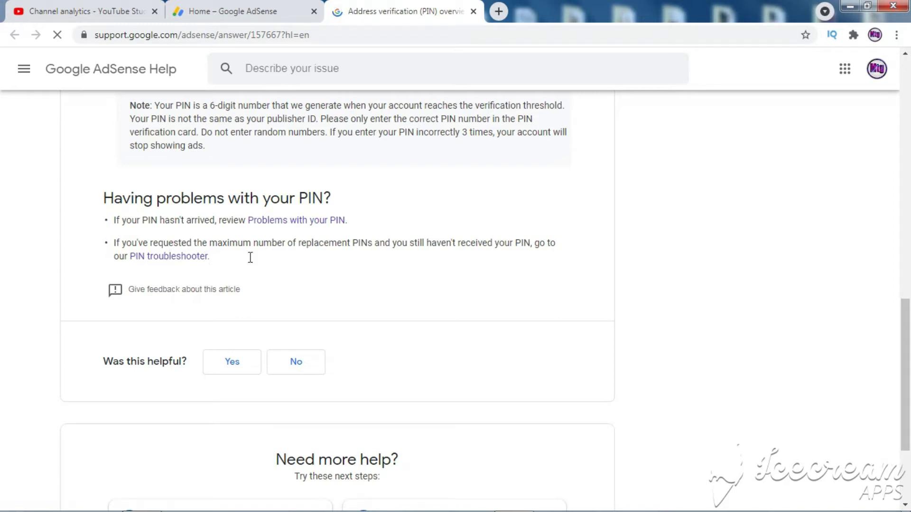
{"action": "left_click", "coordinate": [182, 264]}
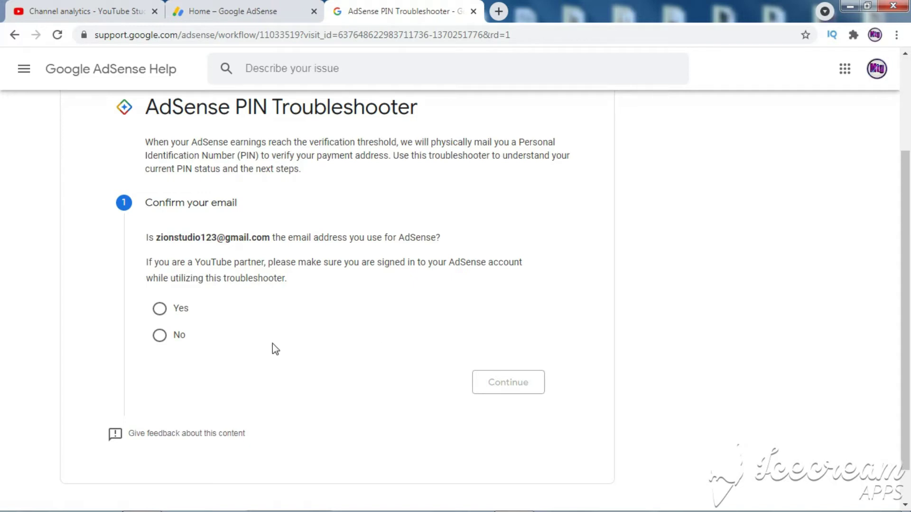
Answer the troubleshooter with Yes for the account email and "No, I have not received my PIN", and open the support contact form.
{"action": "left_click", "coordinate": [160, 310]}
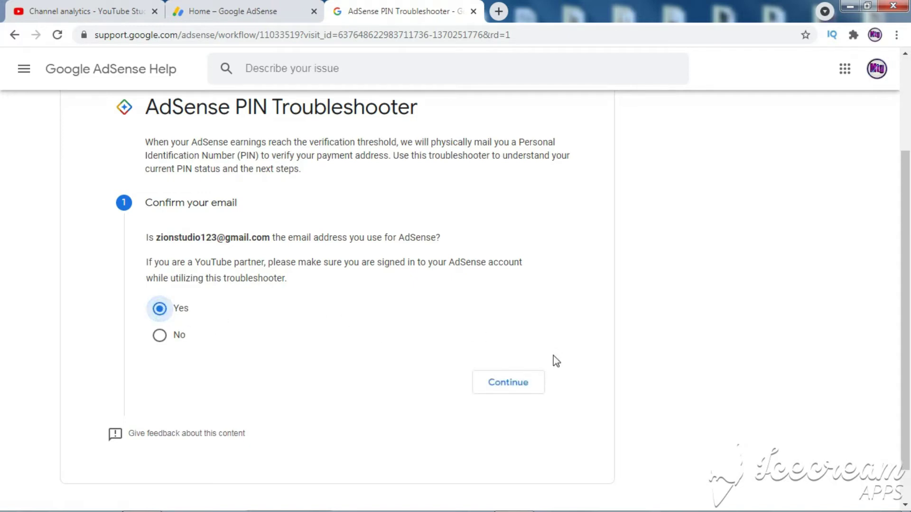
{"action": "left_click", "coordinate": [507, 383]}
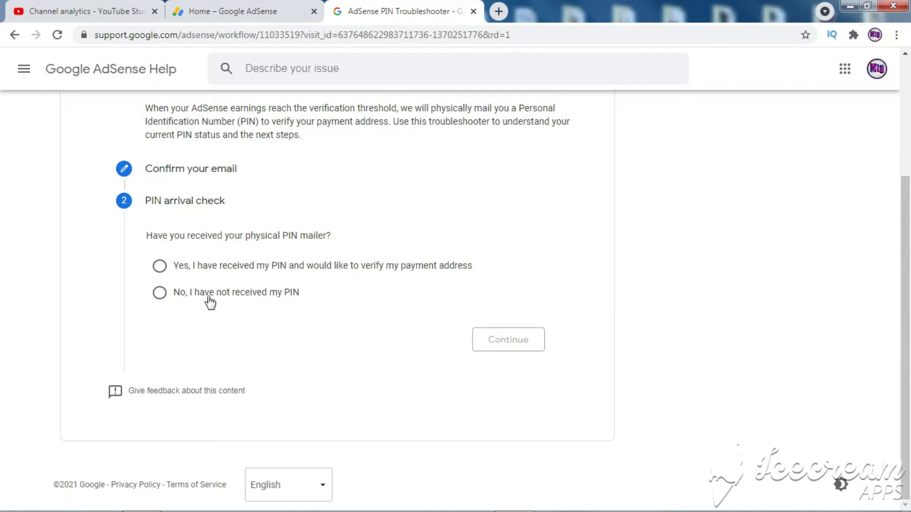
{"action": "left_click", "coordinate": [172, 297]}
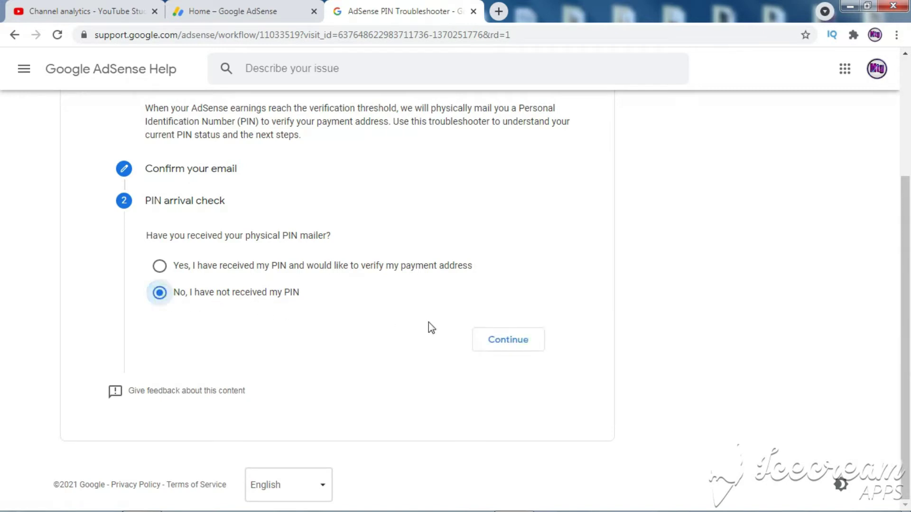
{"action": "left_click", "coordinate": [506, 338]}
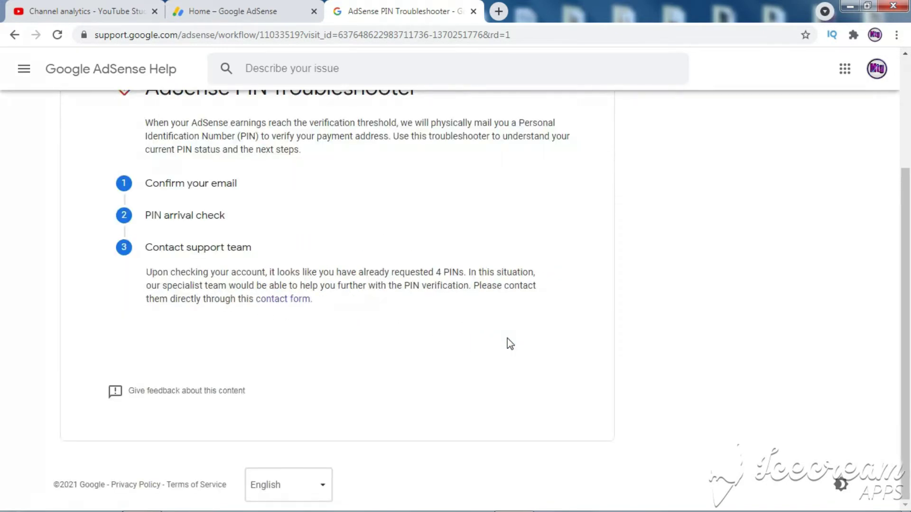
{"action": "left_click", "coordinate": [291, 301]}
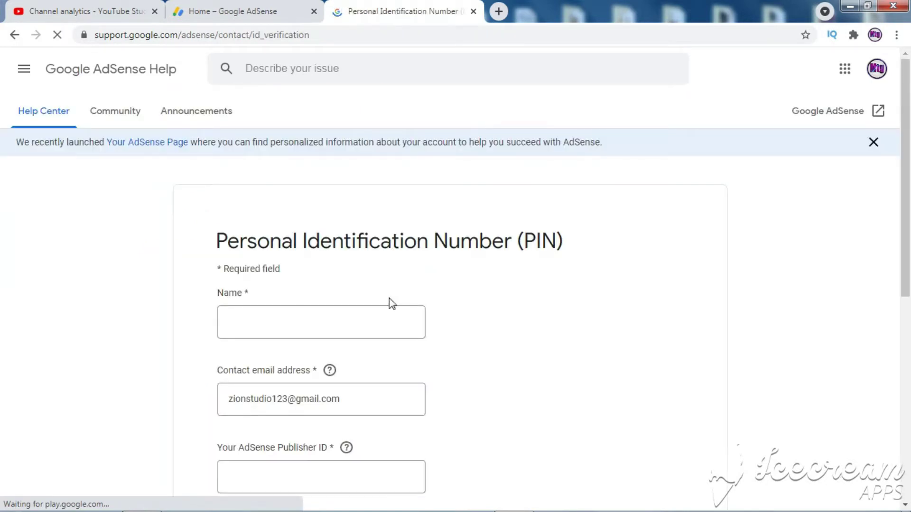
Fill in the account holder's full name in the PIN contact form.
{"action": "scroll", "coordinate": [588, 297], "scroll_direction": "down", "scroll_amount": 3}
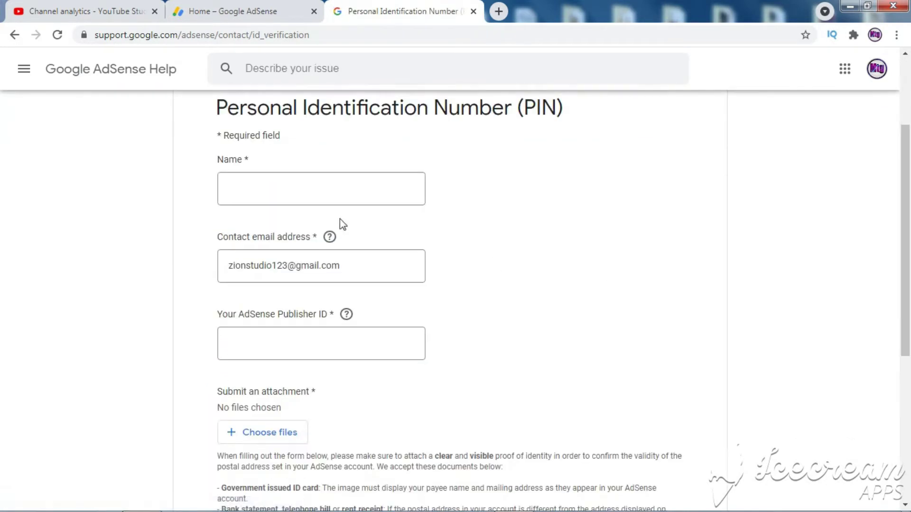
{"action": "left_click", "coordinate": [256, 184]}
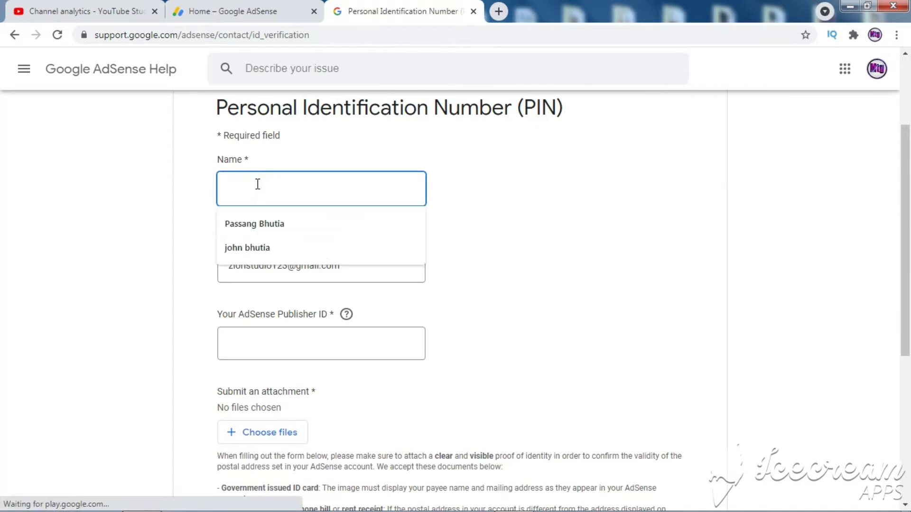
{"action": "type", "text": "Pa"}
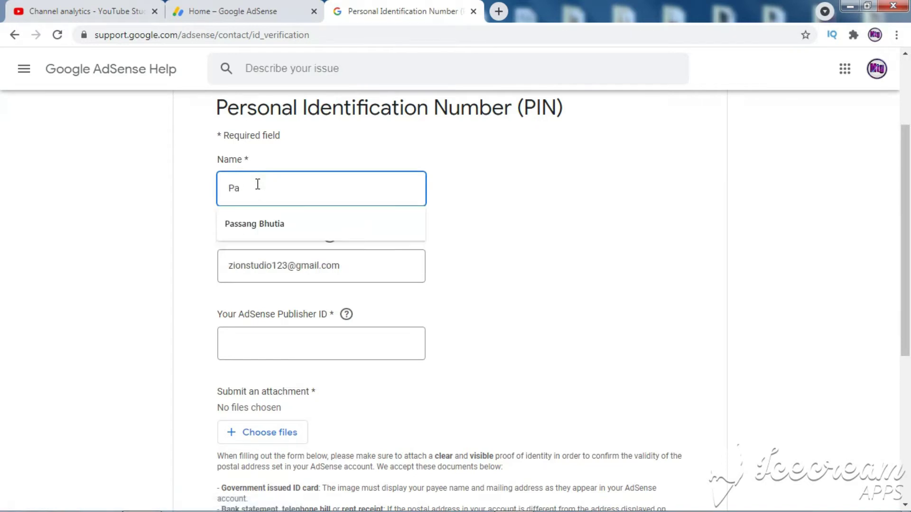
{"action": "left_click", "coordinate": [256, 224]}
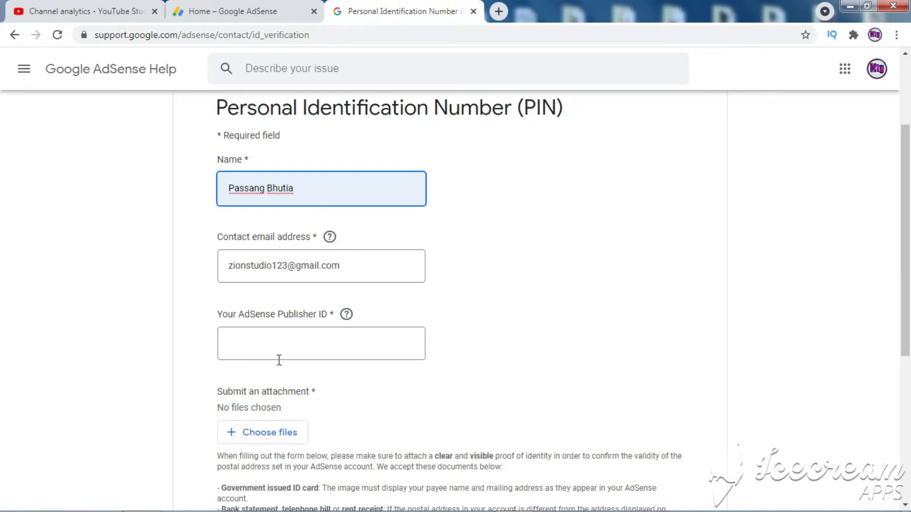
Copy the publisher ID from the AdSense account information page into the contact form's publisher ID field.
{"action": "left_click", "coordinate": [257, 342]}
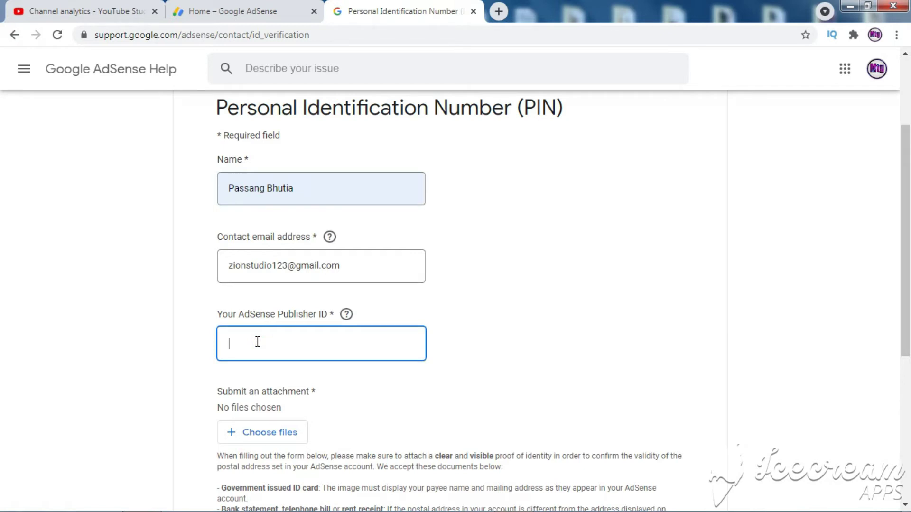
{"action": "left_click", "coordinate": [231, 6]}
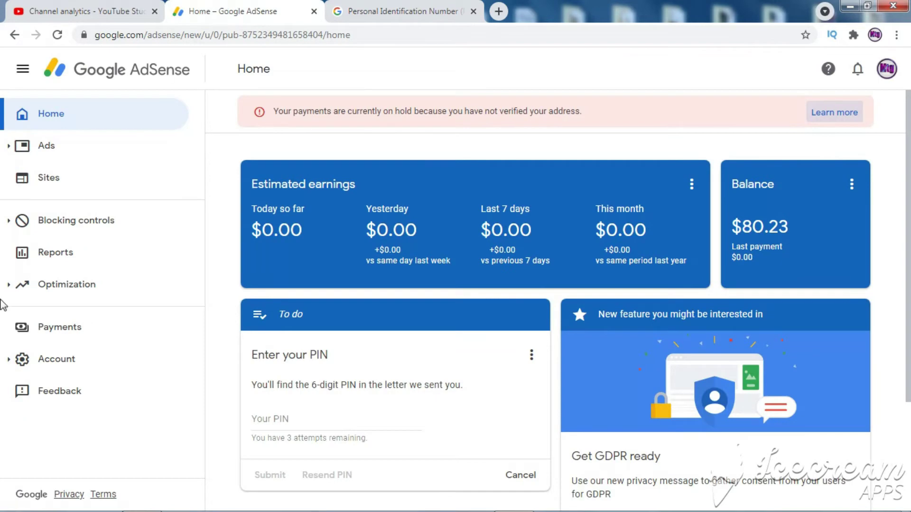
{"action": "left_click", "coordinate": [56, 364]}
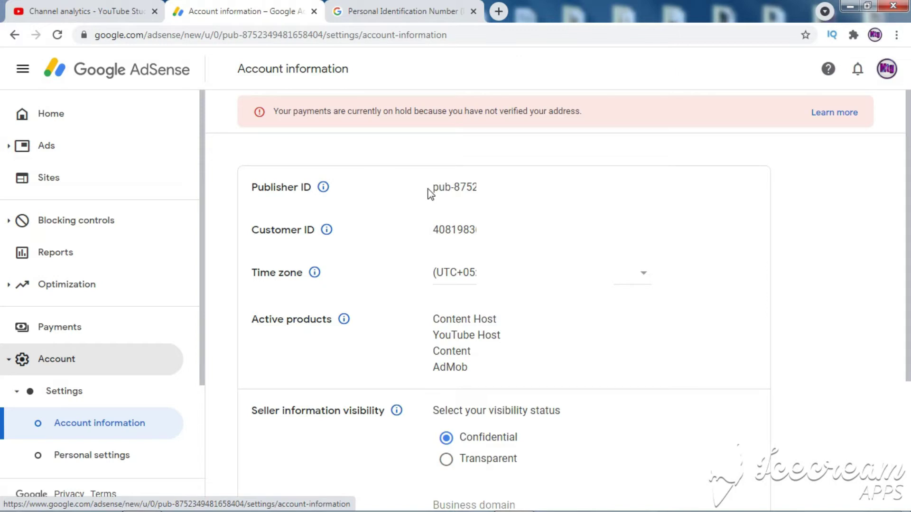
{"action": "left_click_drag", "start_coordinate": [432, 190], "coordinate": [476, 189]}
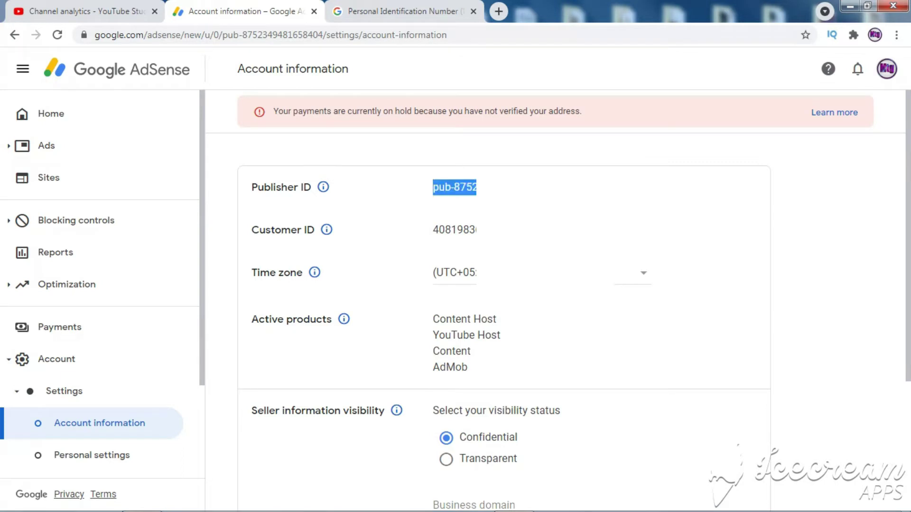
{"action": "left_click", "coordinate": [433, 1]}
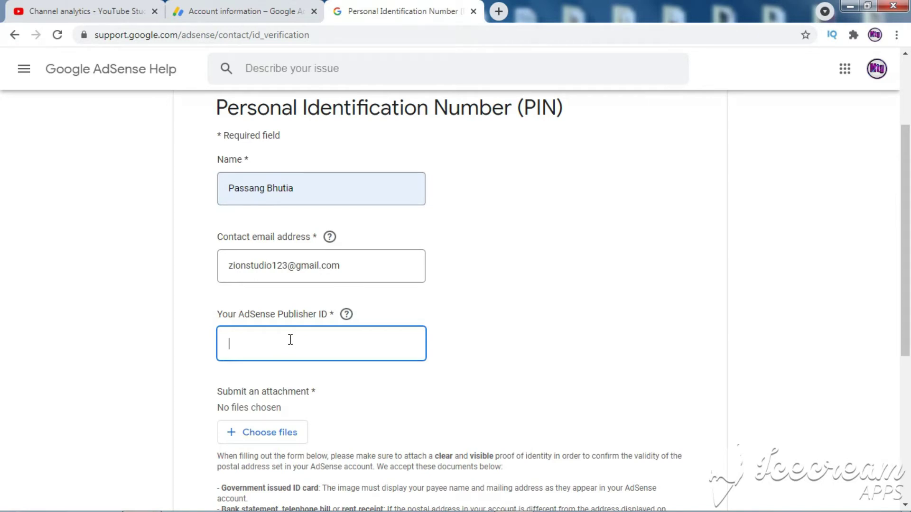
{"action": "key", "text": "ctrl+v"}
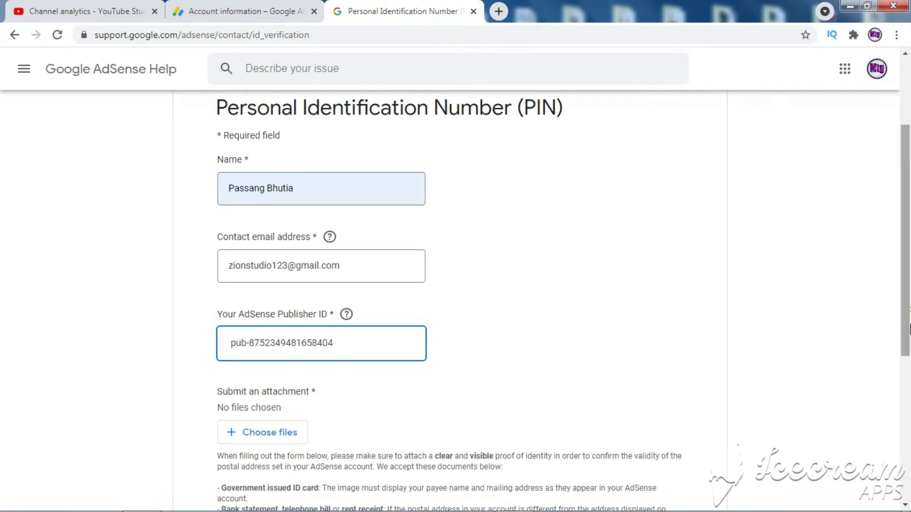
Attach the Bank Book image from the Desktop as proof of identity and submit the contact form.
{"action": "left_click_drag", "start_coordinate": [909, 327], "coordinate": [901, 364]}
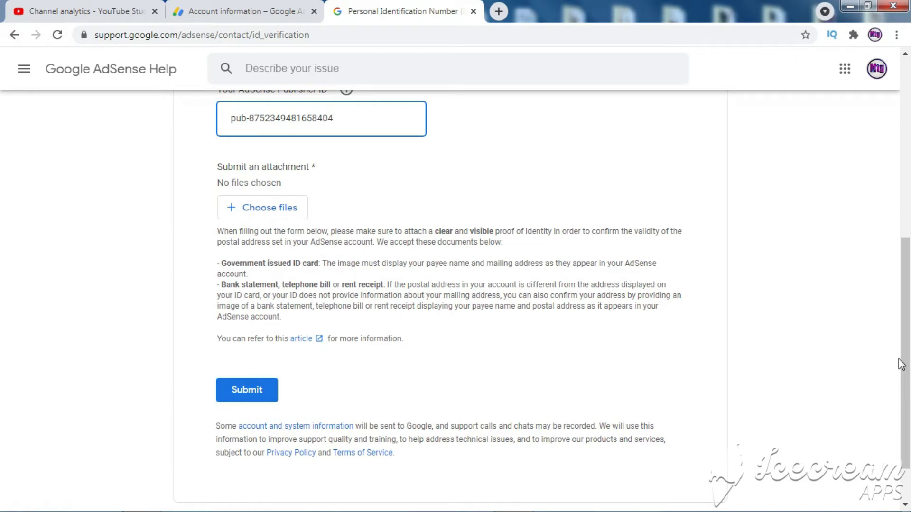
{"action": "scroll", "coordinate": [901, 364], "scroll_direction": "up", "scroll_amount": 1}
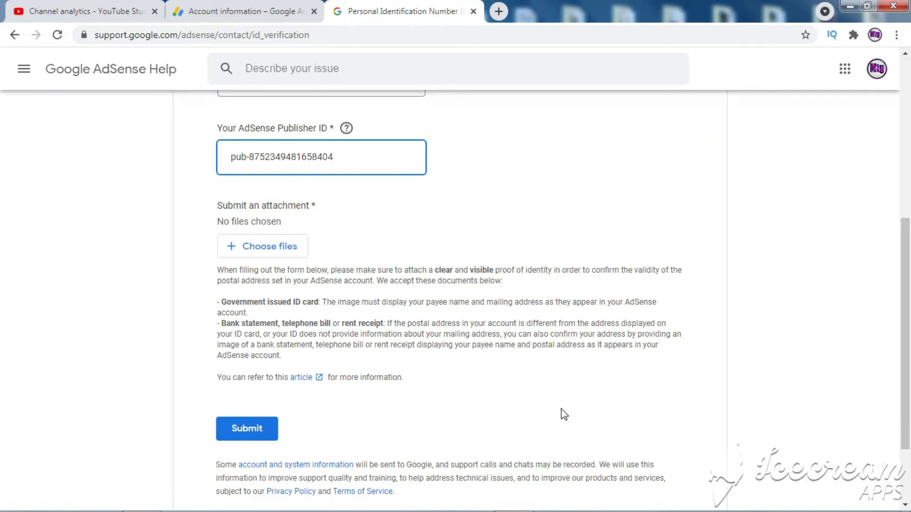
{"action": "mouse_move", "coordinate": [896, 325]}
{"action": "left_mouse_down"}
{"action": "mouse_move", "coordinate": [904, 336]}
{"action": "mouse_move", "coordinate": [908, 313]}
{"action": "left_mouse_up"}
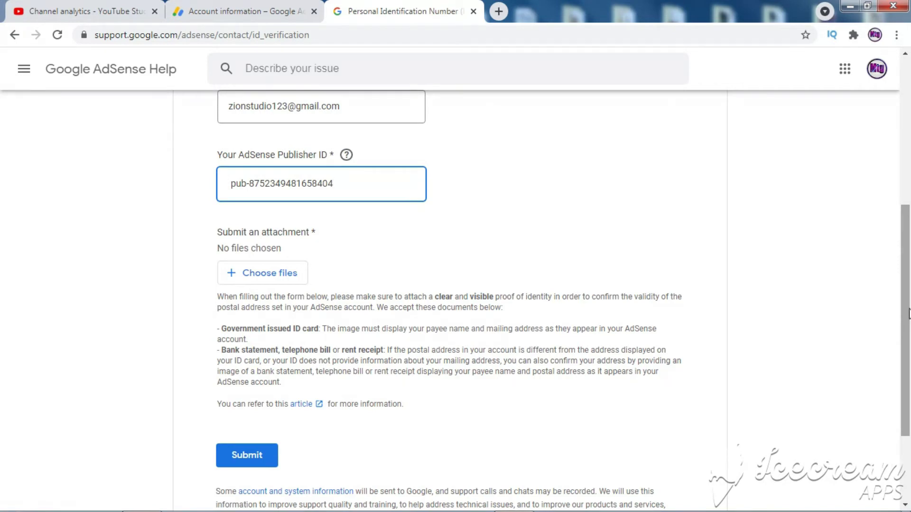
{"action": "left_click_drag", "start_coordinate": [907, 313], "coordinate": [907, 328]}
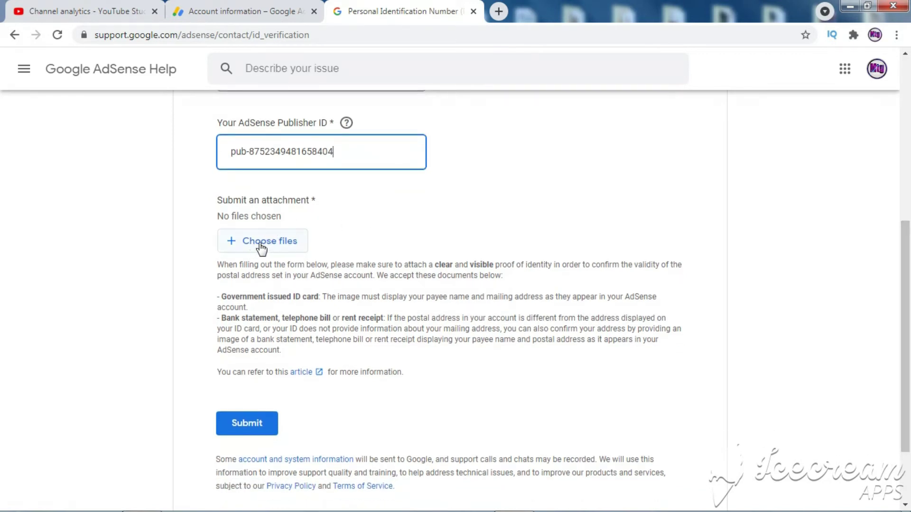
{"action": "left_click", "coordinate": [279, 246]}
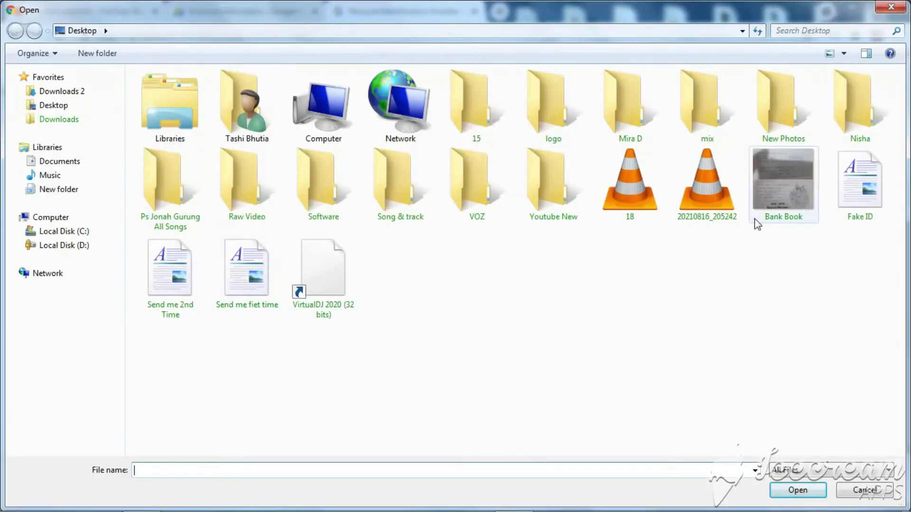
{"action": "double_click", "coordinate": [786, 186]}
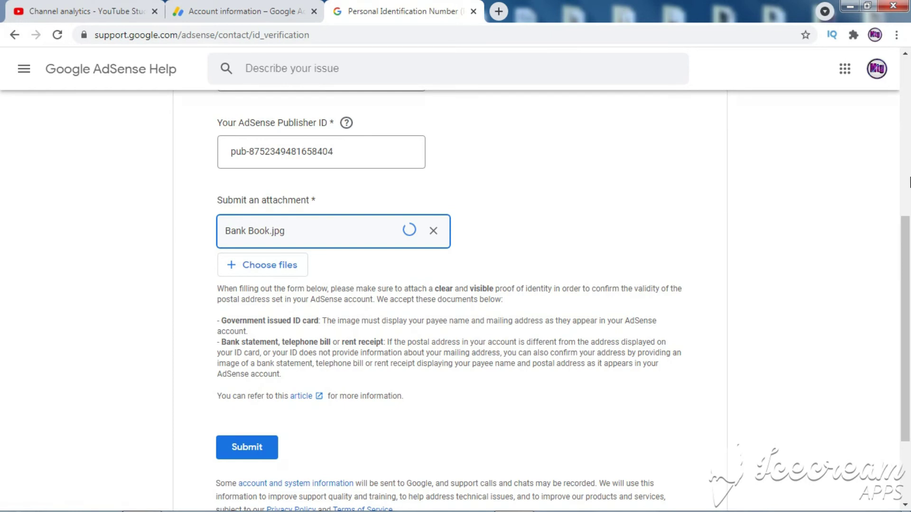
{"action": "left_click_drag", "start_coordinate": [906, 266], "coordinate": [906, 321]}
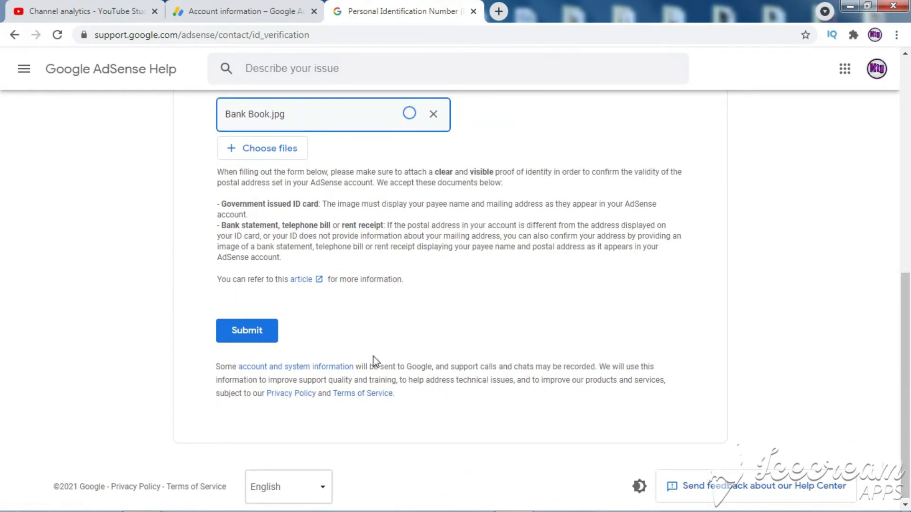
{"action": "left_click", "coordinate": [246, 335]}
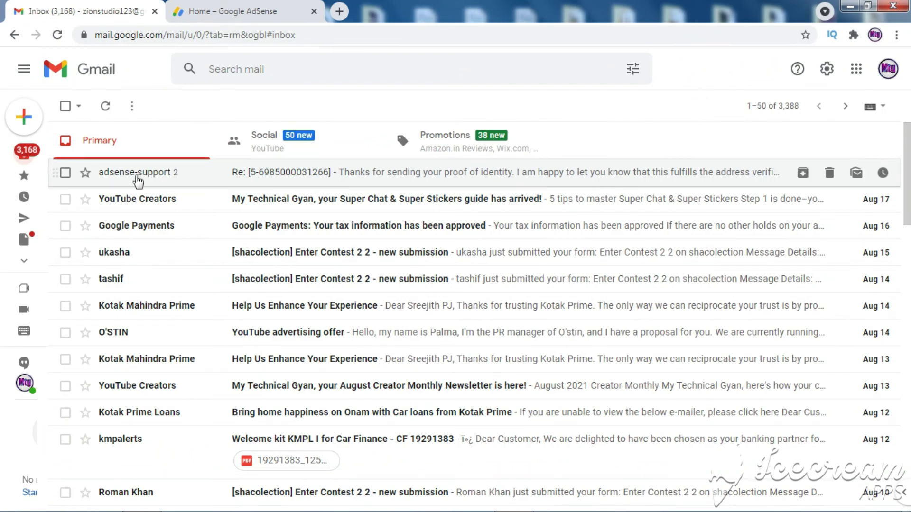
In Gmail, open the adsense-support conversation and read the replies about the proof of identity and the PIN verification.
{"action": "left_click", "coordinate": [134, 177]}
{"action": "left_click", "coordinate": [197, 180]}
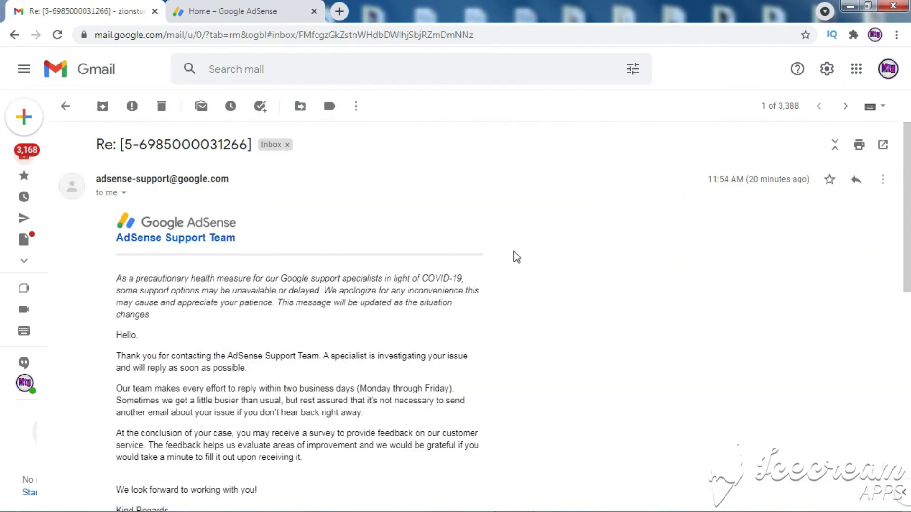
{"action": "scroll", "coordinate": [517, 256], "scroll_direction": "down", "scroll_amount": 1}
{"action": "scroll", "coordinate": [518, 258], "scroll_direction": "down", "scroll_amount": 2}
{"action": "scroll", "coordinate": [583, 261], "scroll_direction": "up", "scroll_amount": 3}
{"action": "scroll", "coordinate": [581, 257], "scroll_direction": "down", "scroll_amount": 7}
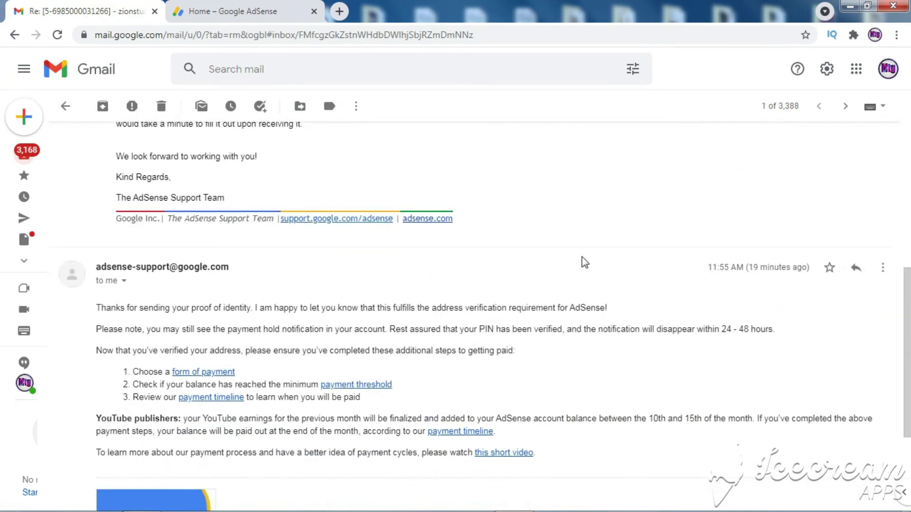
{"action": "scroll", "coordinate": [582, 257], "scroll_direction": "down", "scroll_amount": 1}
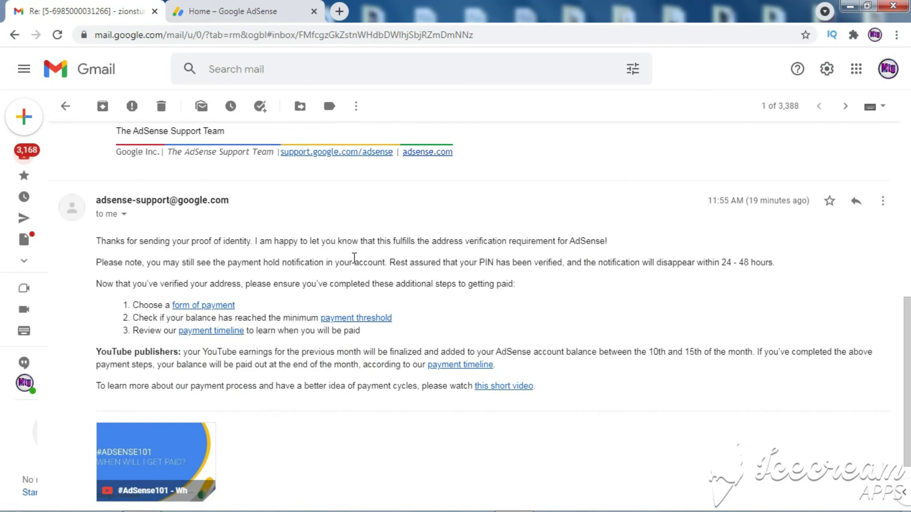
{"action": "scroll", "coordinate": [464, 260], "scroll_direction": "down", "scroll_amount": 1}
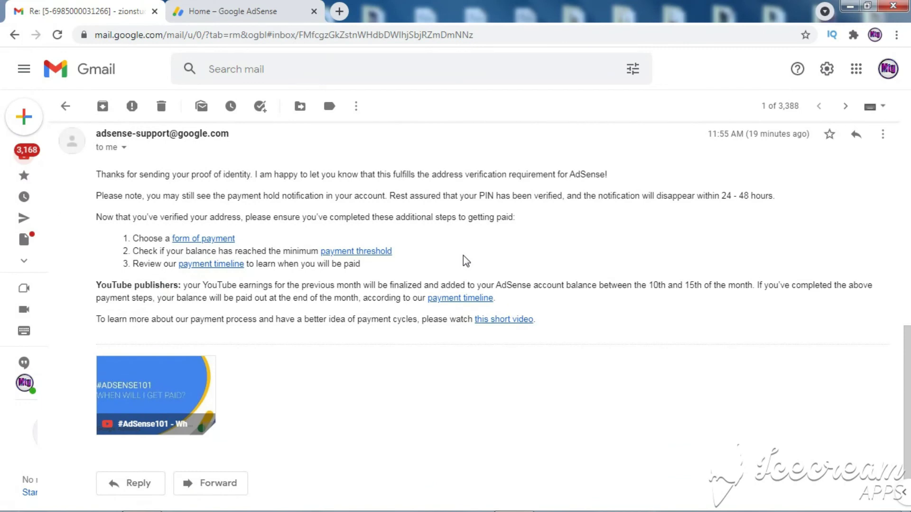
Review the latest adsense-support reply for the notification timing and payment steps, and recheck the first message in the conversation.
{"action": "scroll", "coordinate": [461, 256], "scroll_direction": "up", "scroll_amount": 1}
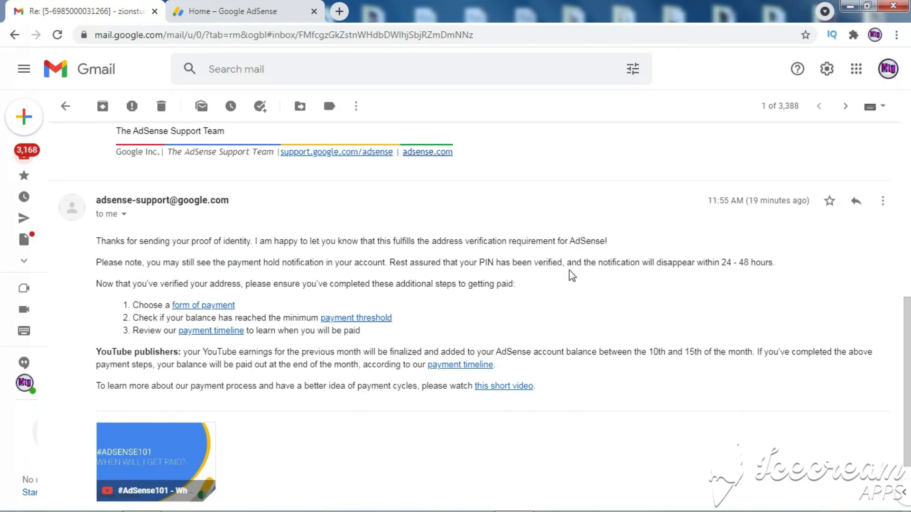
{"action": "scroll", "coordinate": [581, 287], "scroll_direction": "down", "scroll_amount": 1}
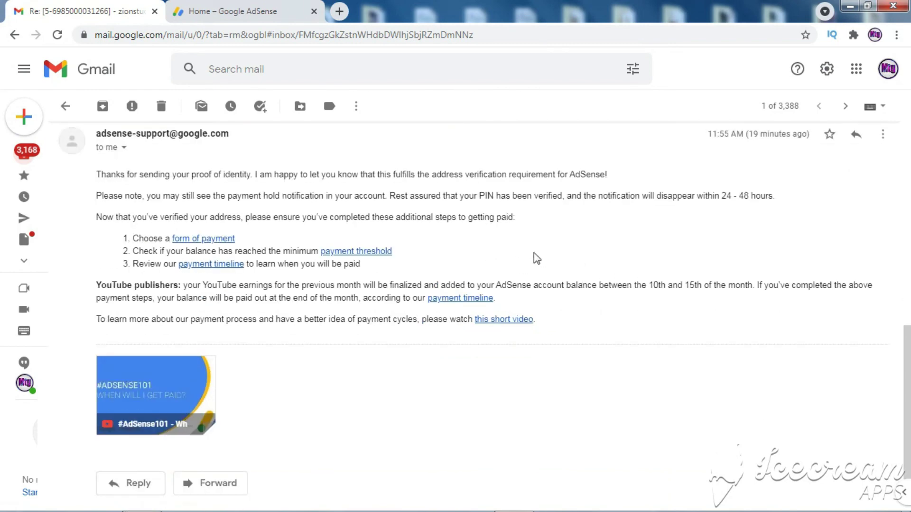
{"action": "scroll", "coordinate": [399, 376], "scroll_direction": "down", "scroll_amount": 1}
{"action": "scroll", "coordinate": [402, 370], "scroll_direction": "up", "scroll_amount": 7}
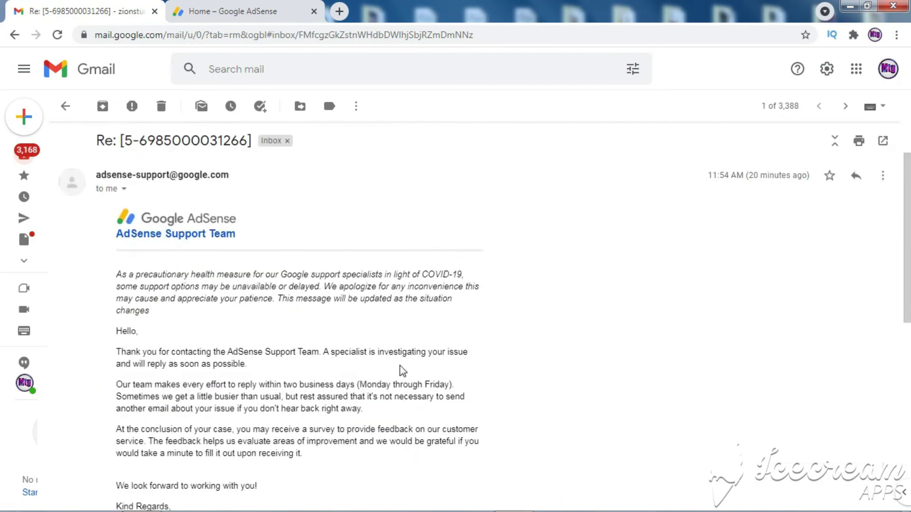
Switch to the AdSense home page and look through its cards for any remaining payment hold or verification notification.
{"action": "left_click", "coordinate": [277, 9]}
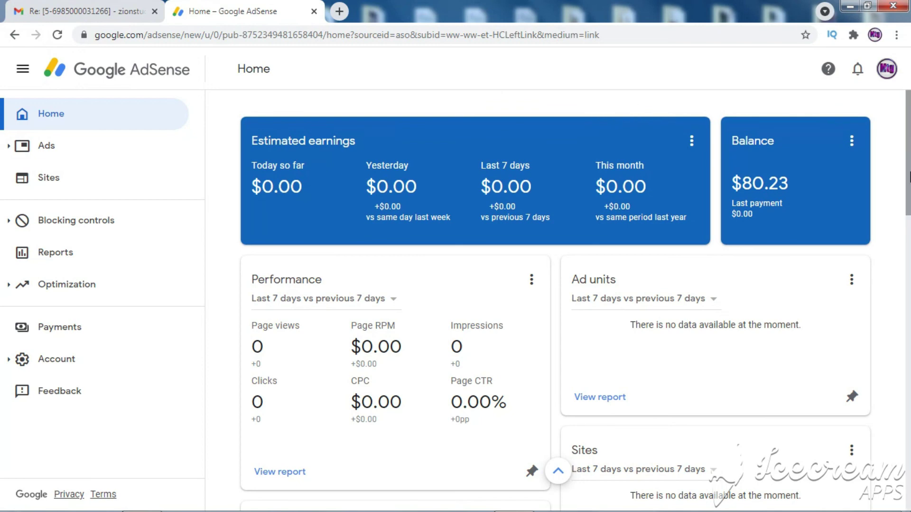
{"action": "left_click_drag", "start_coordinate": [908, 180], "coordinate": [909, 287]}
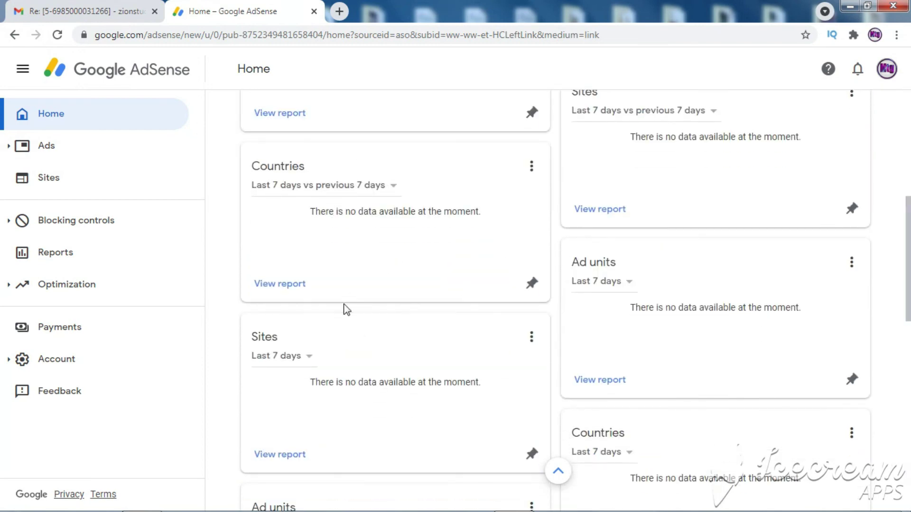
{"action": "scroll", "coordinate": [315, 343], "scroll_direction": "up", "scroll_amount": 8}
{"action": "scroll", "coordinate": [324, 341], "scroll_direction": "down", "scroll_amount": 1}
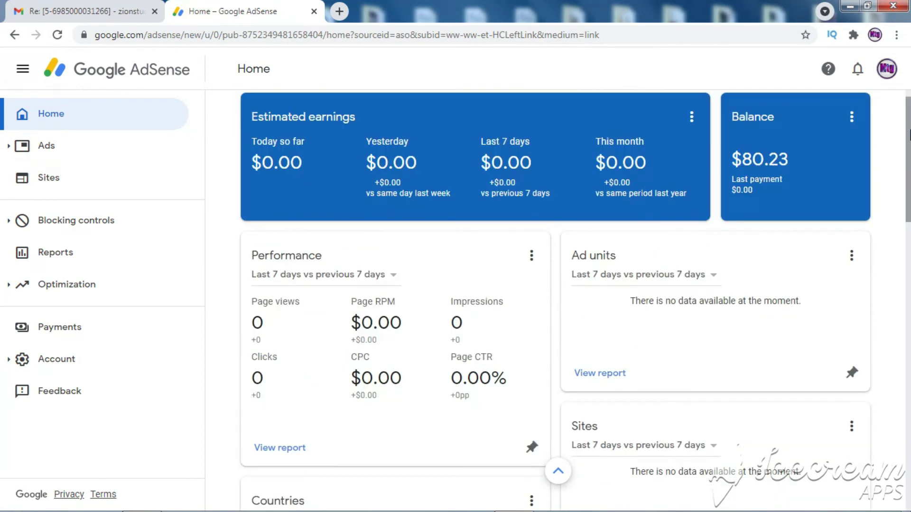